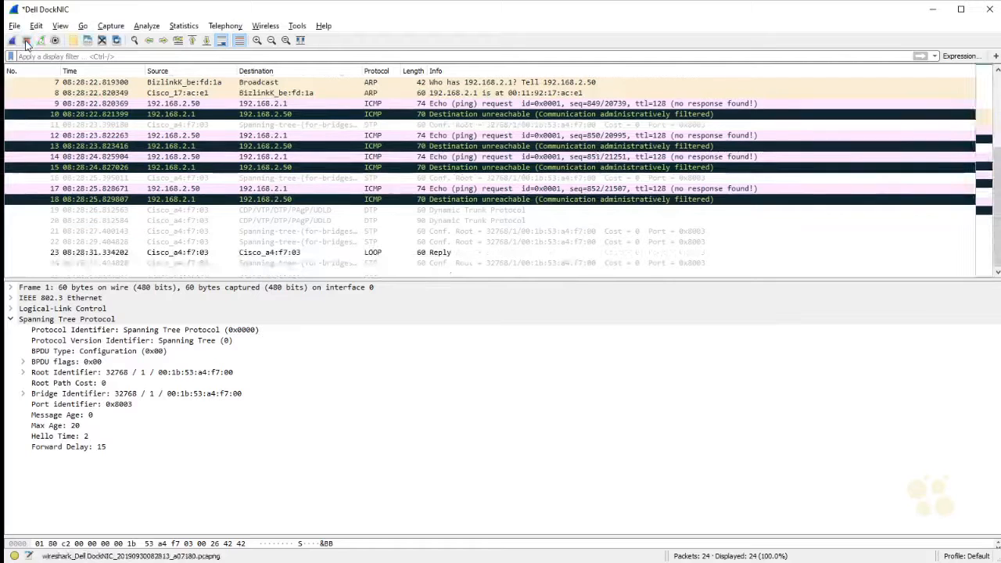
Step: Inspect the first captured packets in turn, from the STP and LLDP frames to the broadcast ARP request in packet 7
scroll(369, 94, "up", 2)
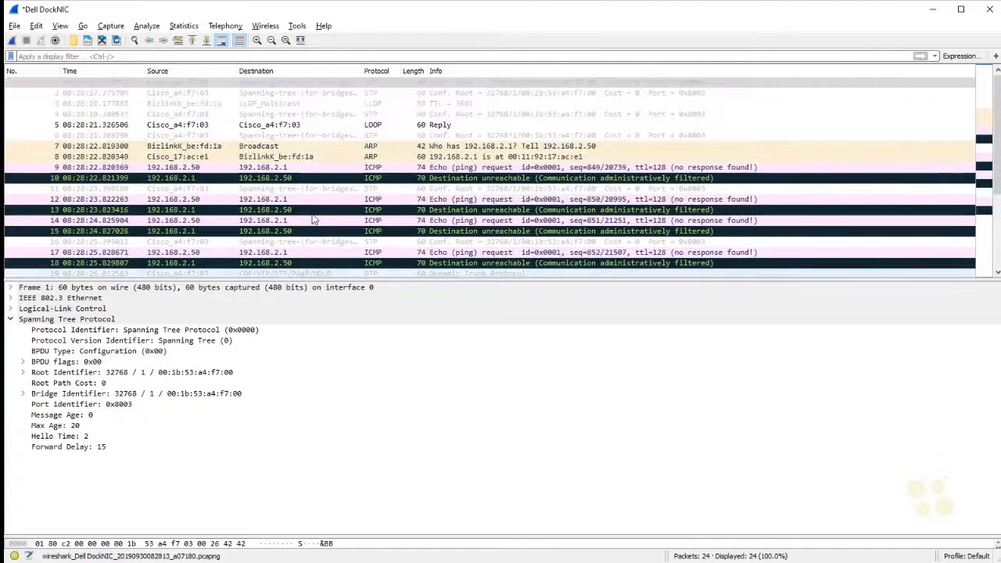
left_click(368, 92)
left_click(369, 103)
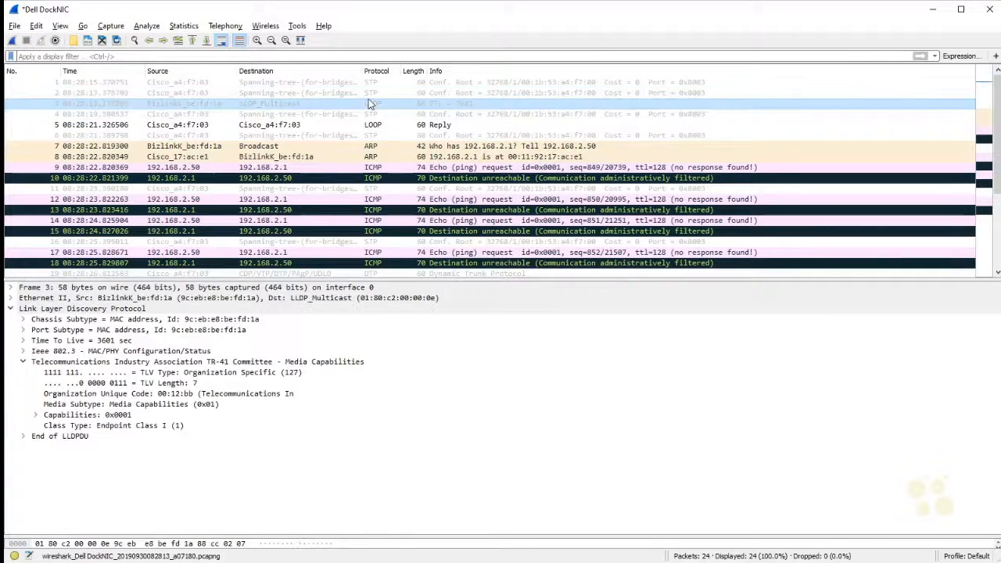
left_click(369, 115)
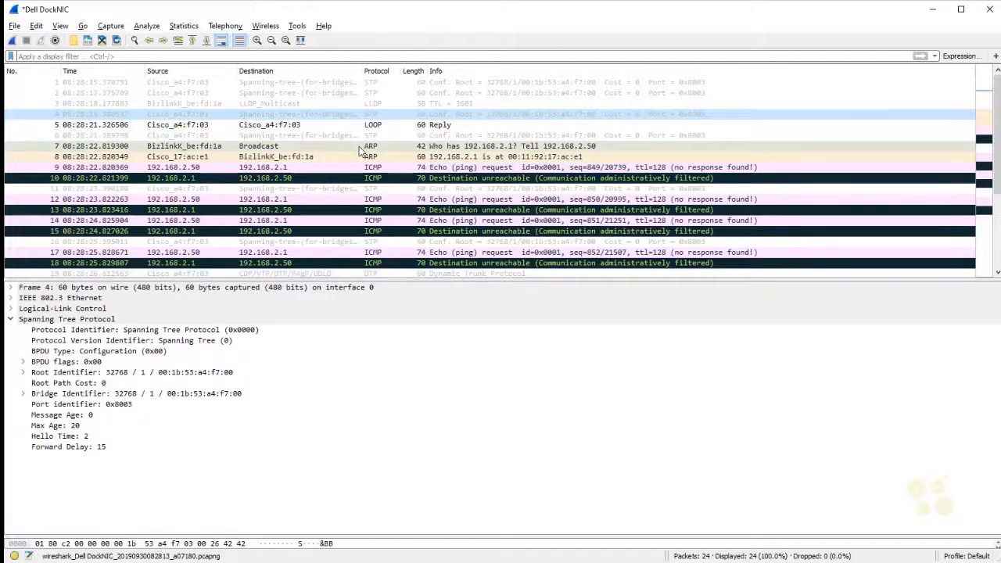
left_click(361, 146)
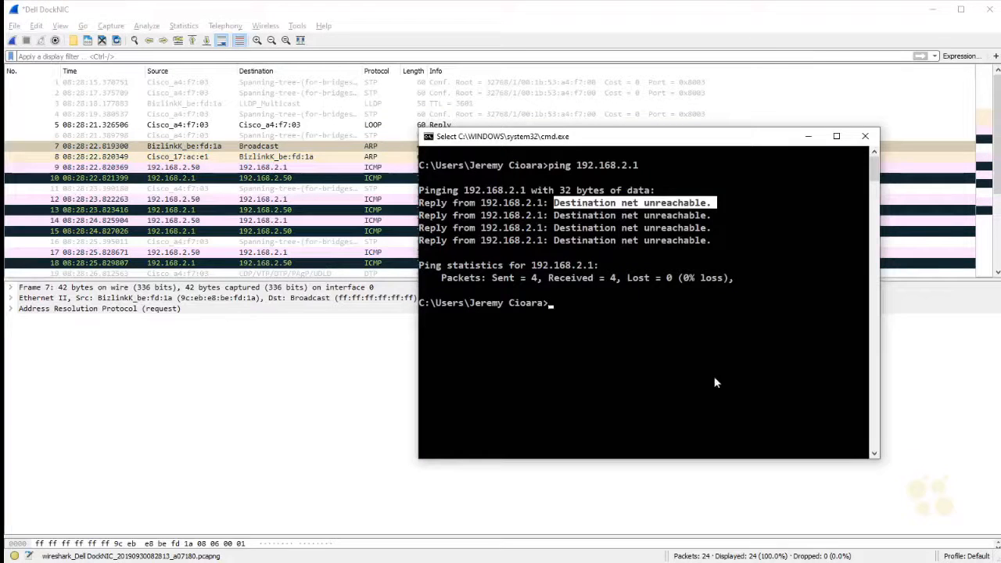
Step: Run ipconfig in the Command Prompt and check the Dell DockNIC adapter's IPv4 address and the earlier ping reply message
type("ipconfig")
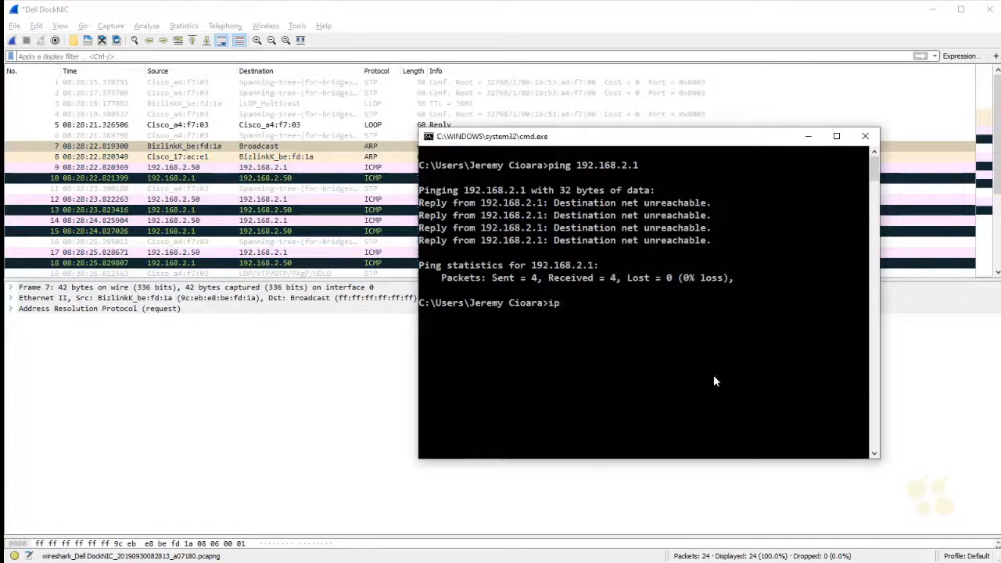
key("Return")
left_click_drag(707, 279, 638, 278)
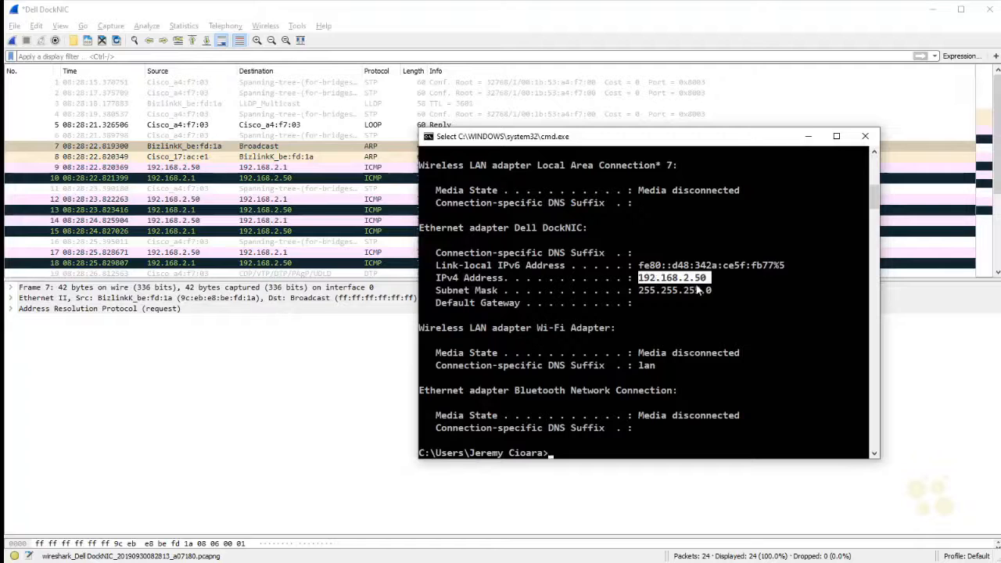
scroll(755, 385, "up", 13)
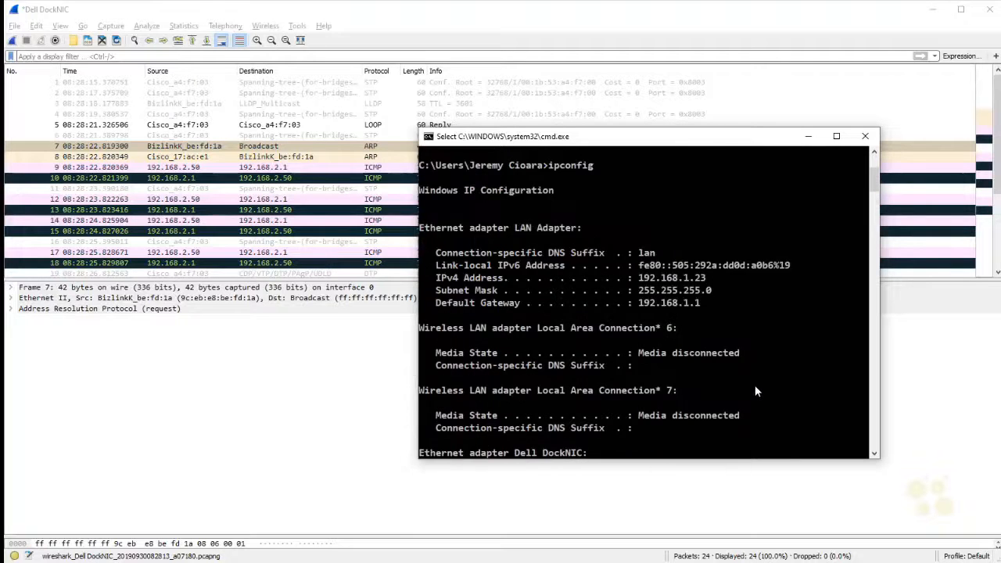
left_click_drag(469, 193, 711, 210)
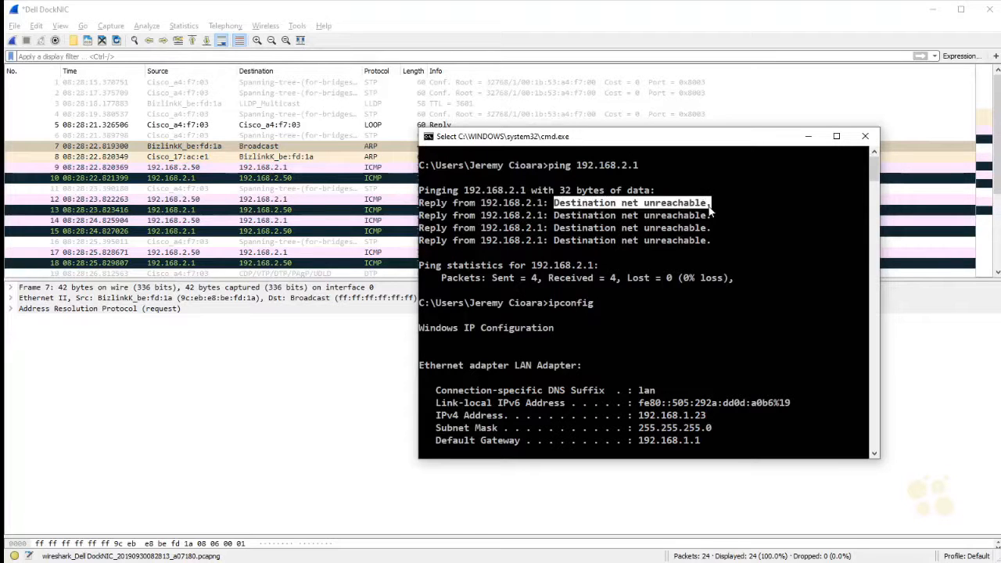
Step: Return to Wireshark and expand the ARP reply in packet 8 to inspect its sender IP, sender MAC and target MAC addresses
left_click(462, 25)
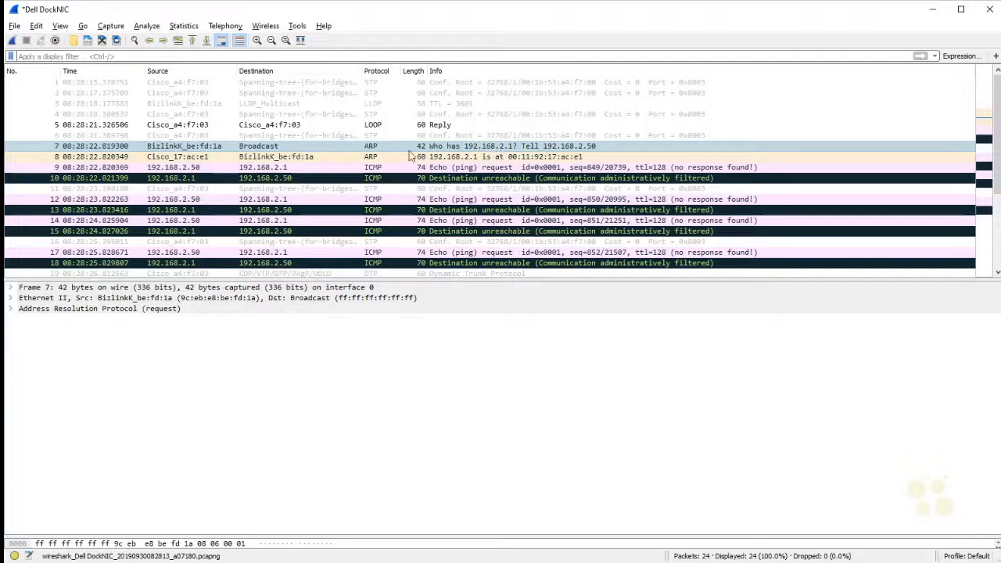
left_click(192, 159)
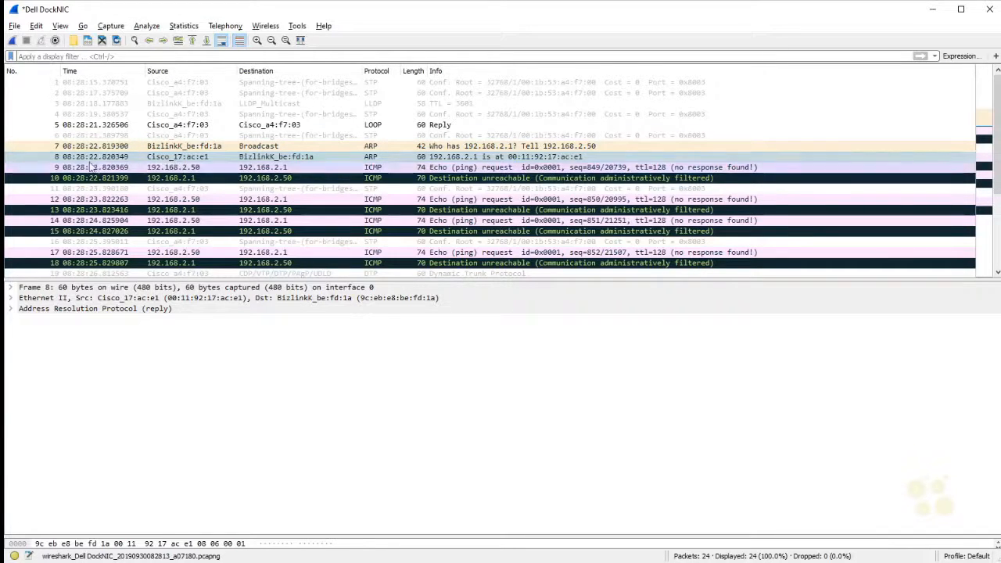
left_click(11, 310)
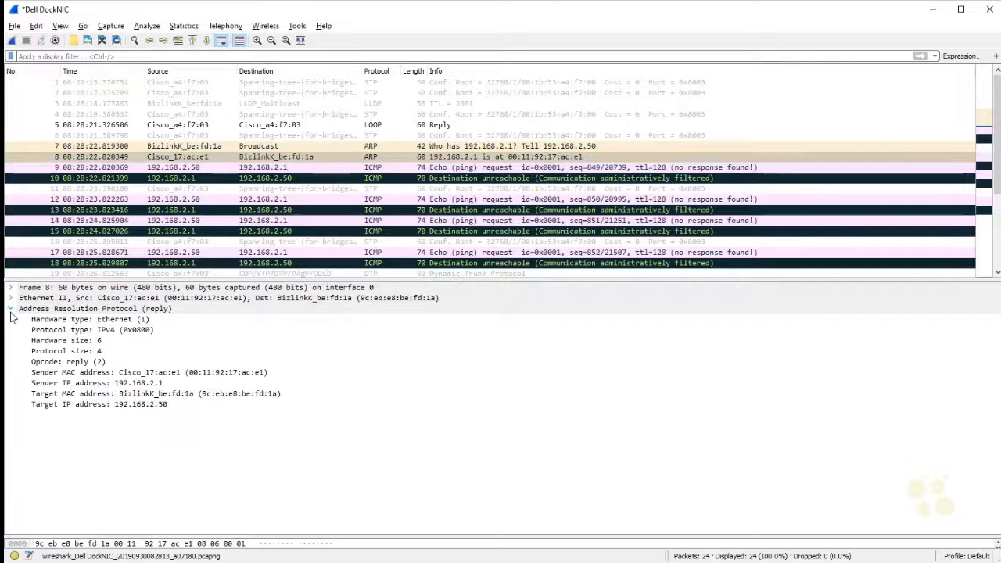
left_click(100, 384)
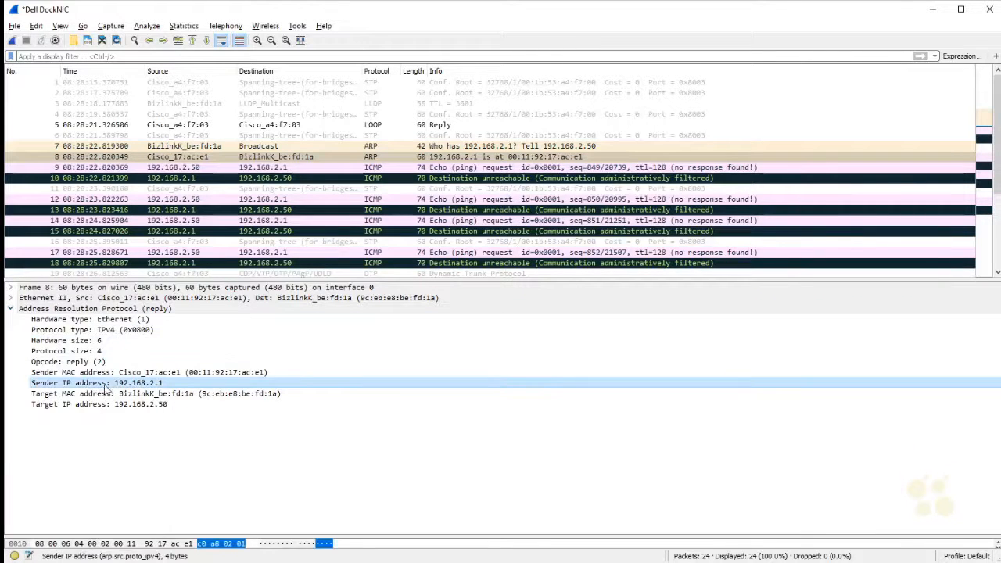
left_click(195, 374)
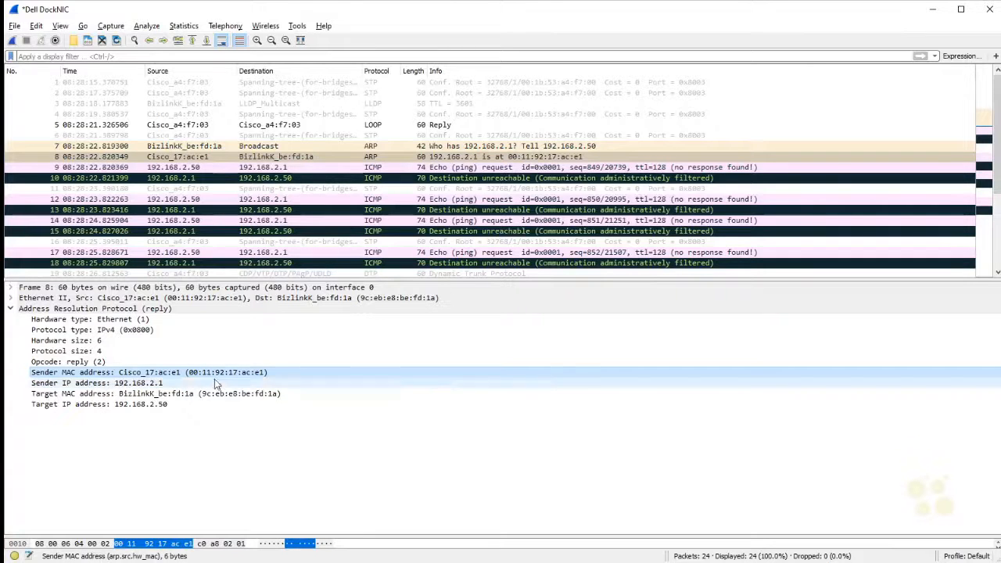
left_click(149, 394)
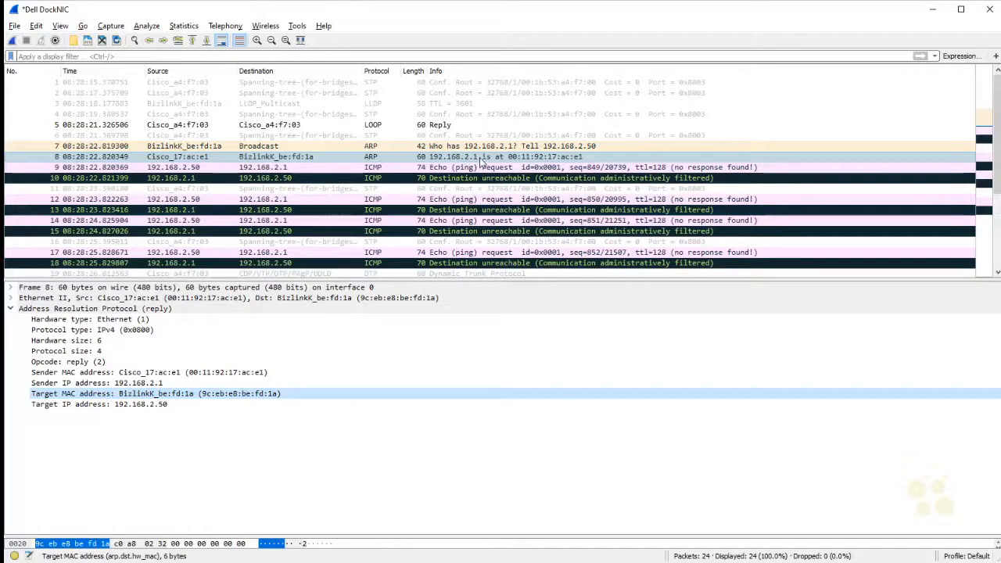
Step: Examine the ping requests and the router's replies in packets 9 to 13, expanding the ICMP details to check type and code
left_click(145, 170)
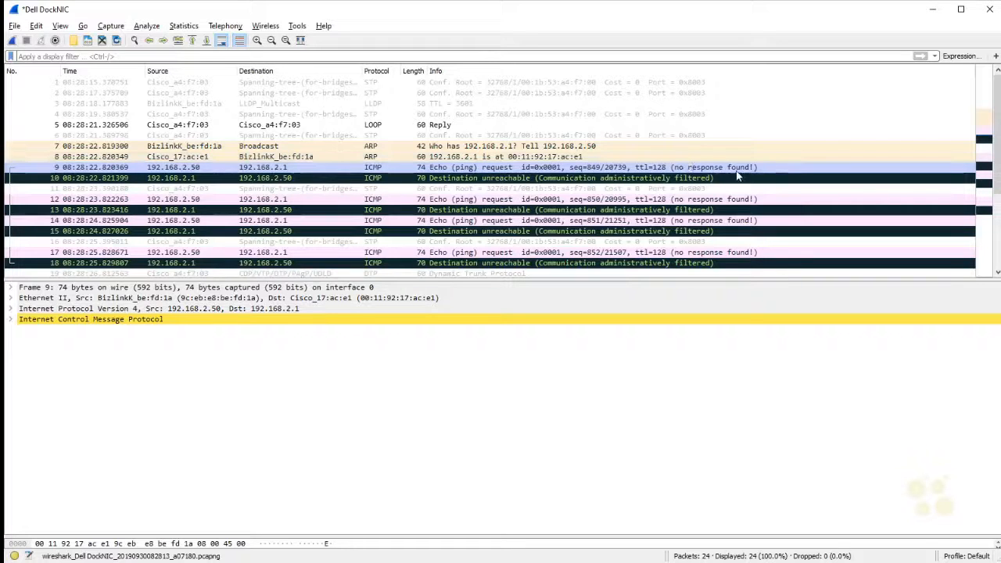
left_click(177, 180)
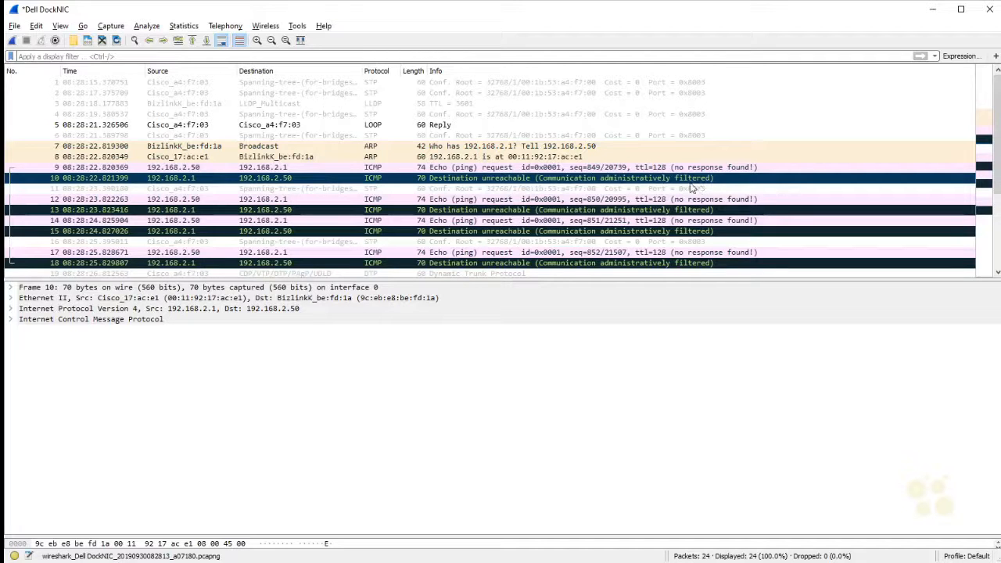
left_click(11, 320)
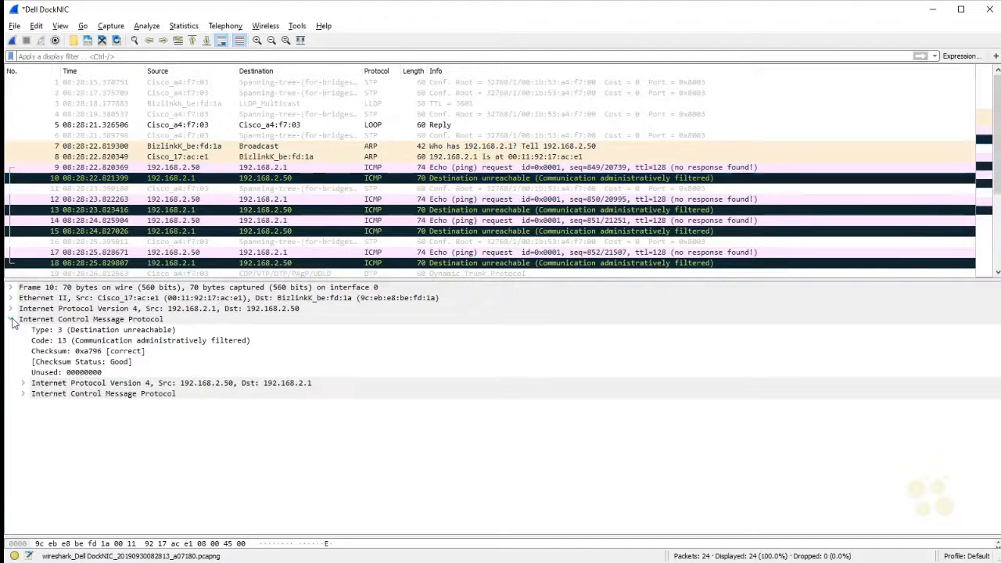
left_click(98, 342)
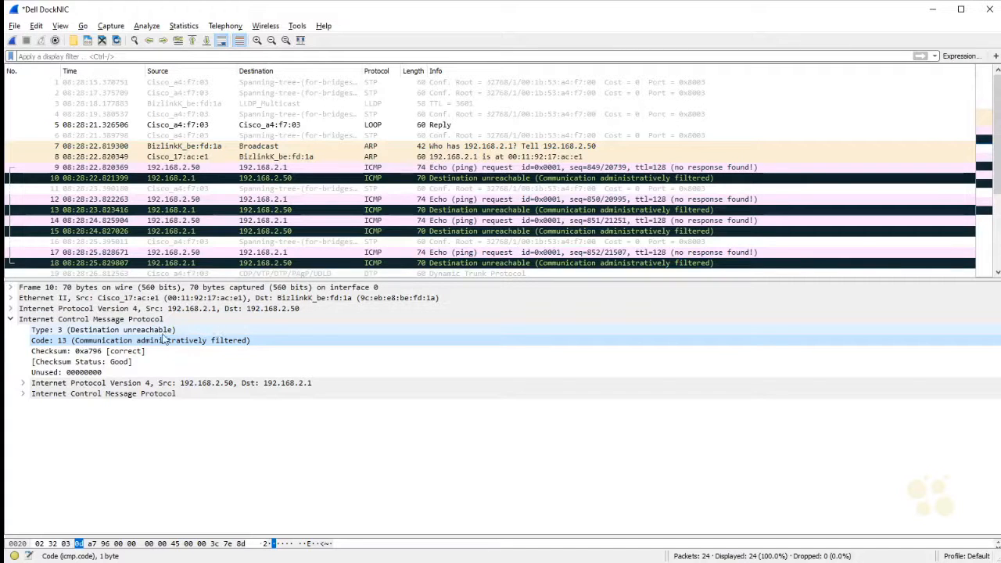
left_click(74, 331)
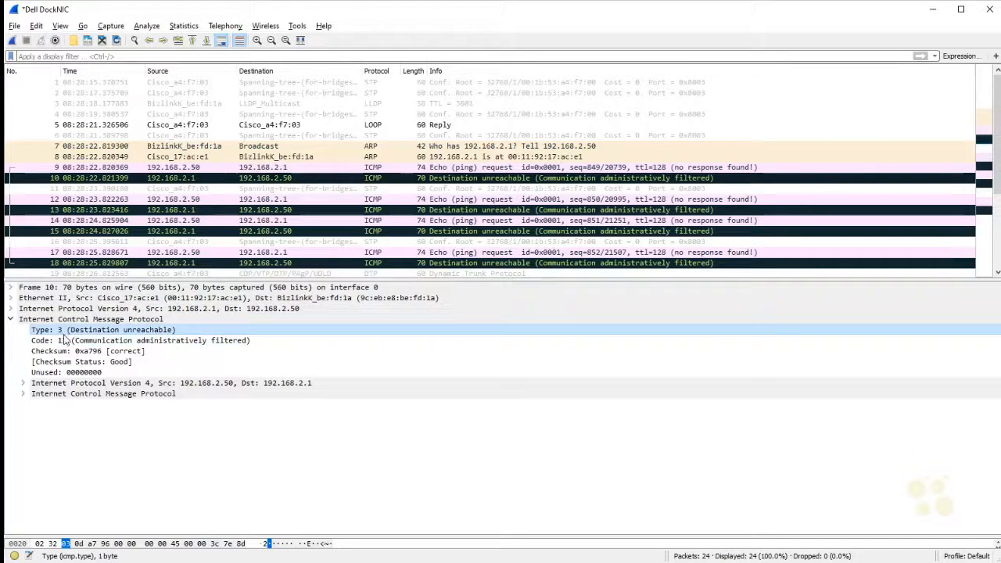
left_click(65, 339)
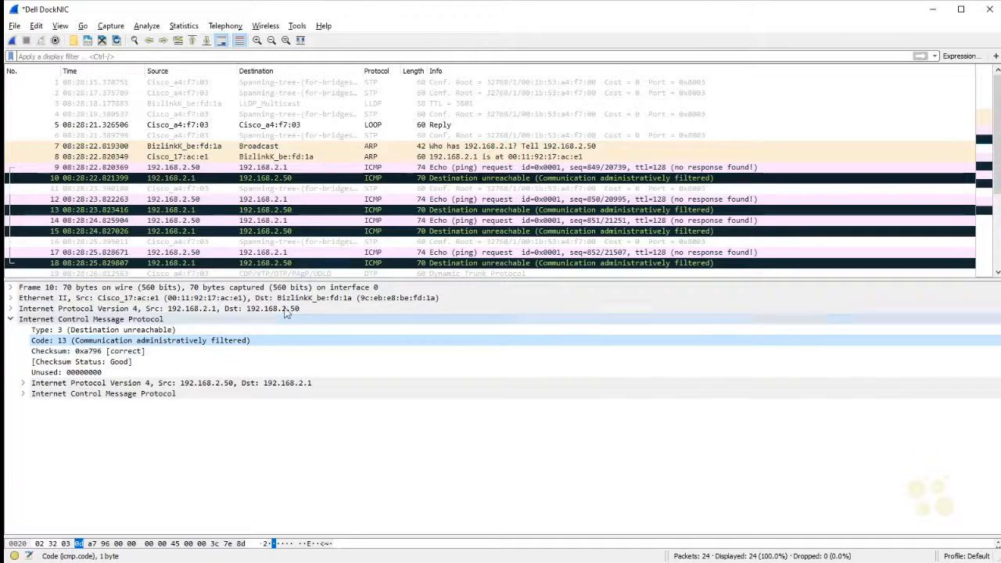
left_click(483, 200)
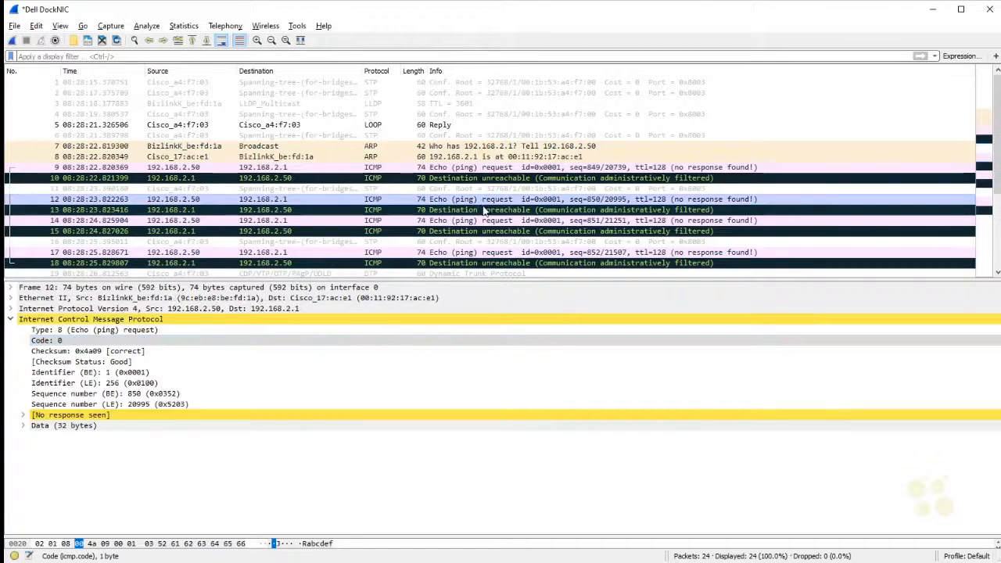
left_click(485, 210)
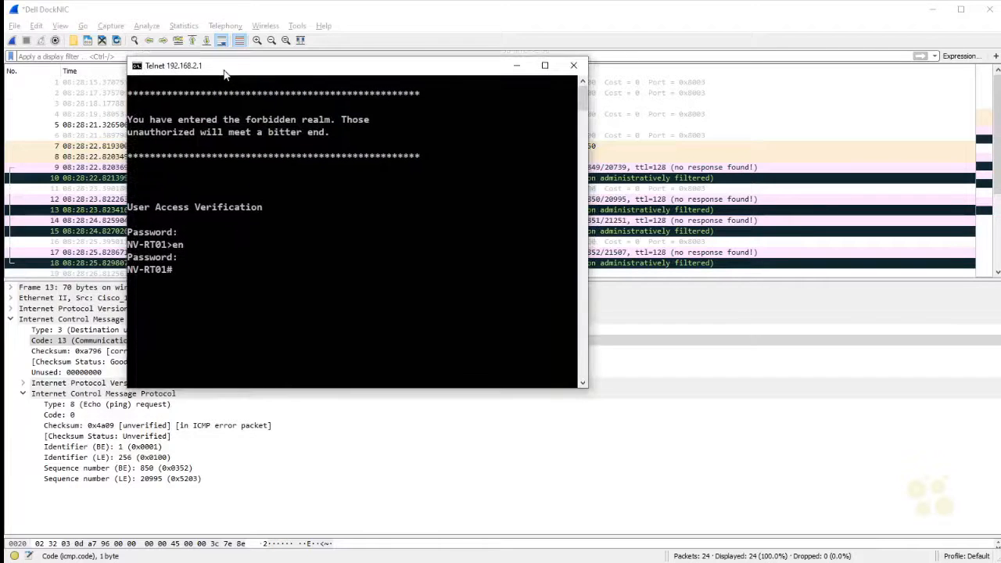
Step: Switch to the Telnet session on router NV-RT01 and run show access-list
left_click(322, 306)
key("Escape")
type("show access-list")
key("Return")
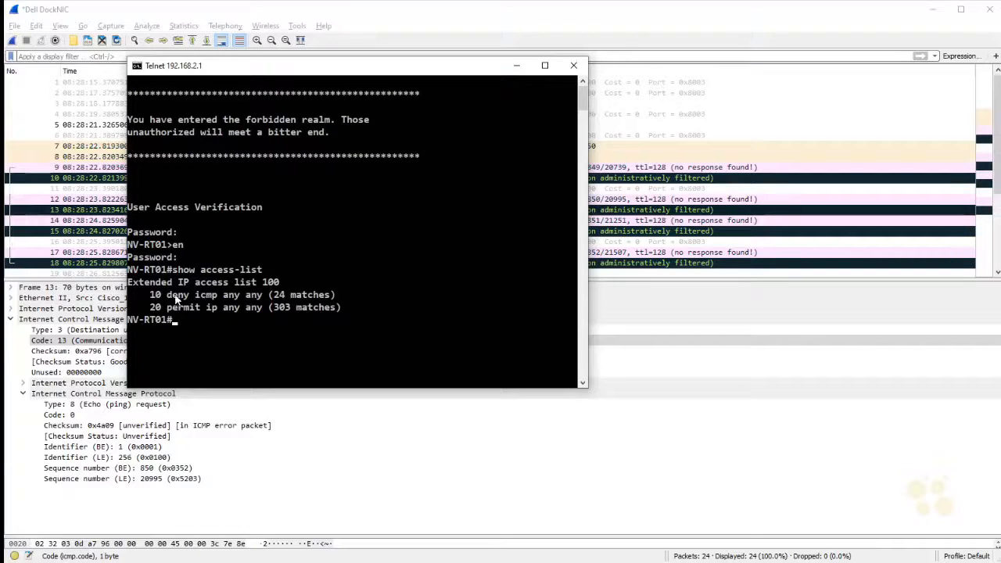
Step: Examine the deny icmp and permit ip entries of access list 100, and move the Telnet window aside to compare with the capture
left_click_drag(167, 296, 220, 302)
double_click(217, 296)
left_click_drag(274, 298, 293, 303)
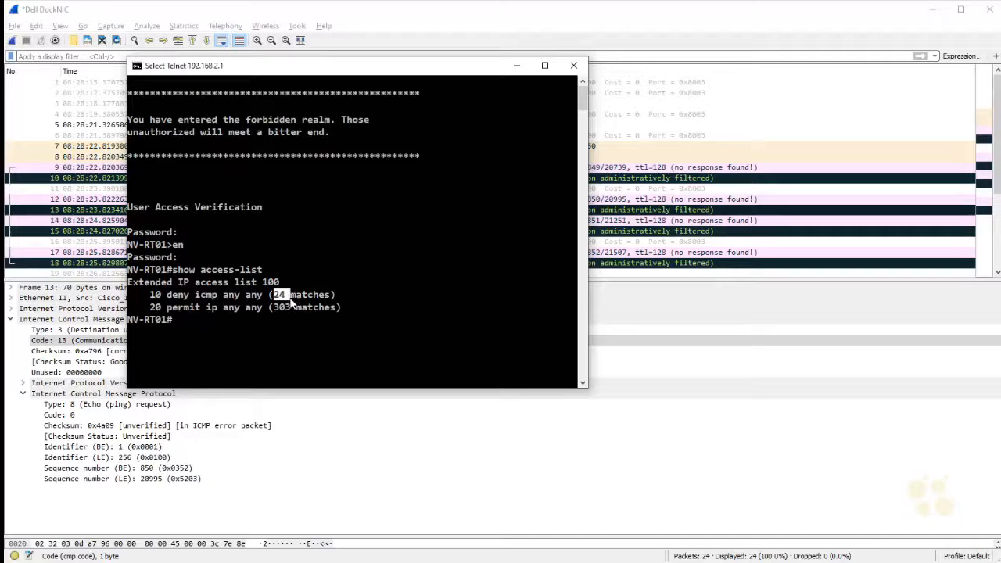
double_click(181, 294)
double_click(189, 308)
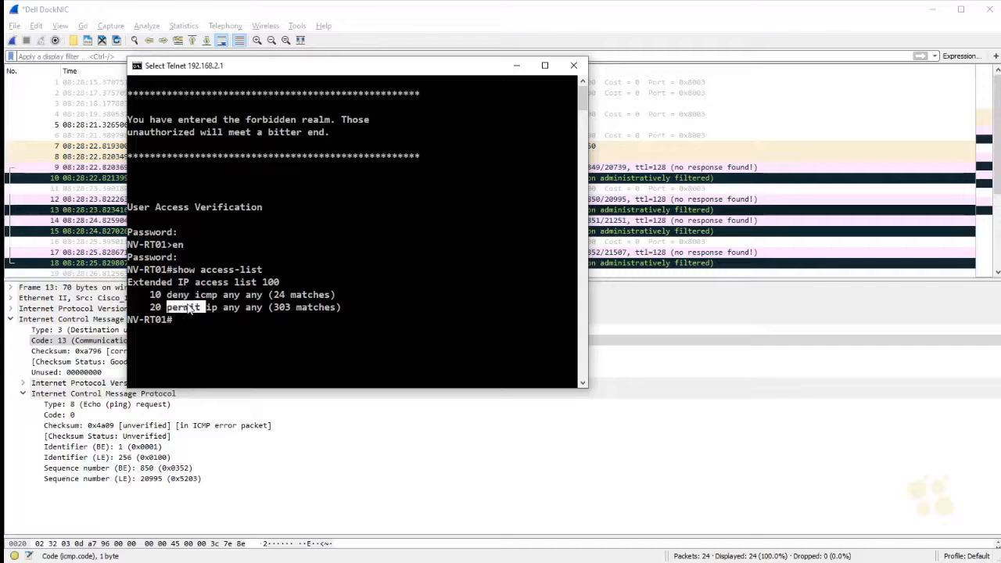
left_click_drag(345, 295, 155, 297)
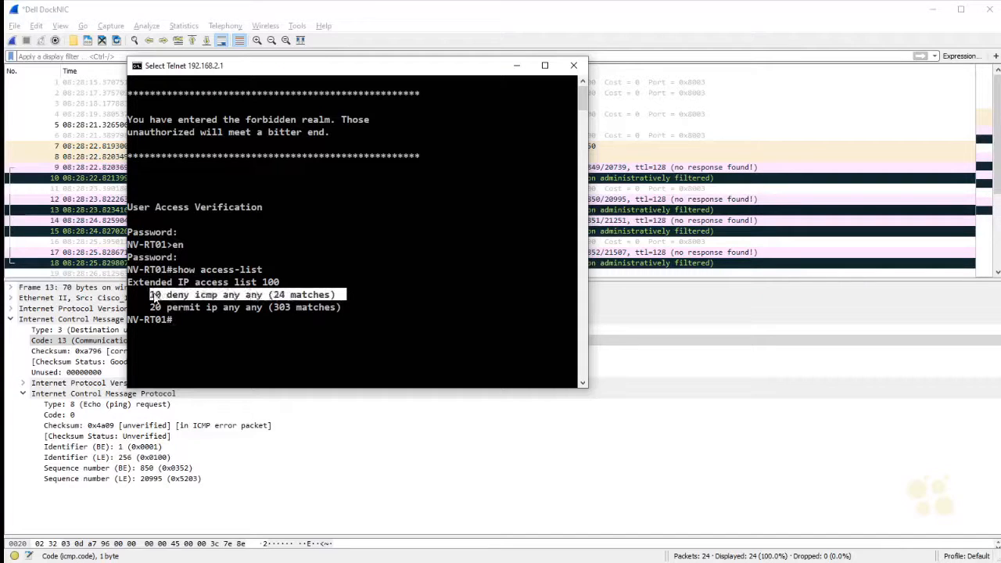
left_click_drag(397, 75, 329, 76)
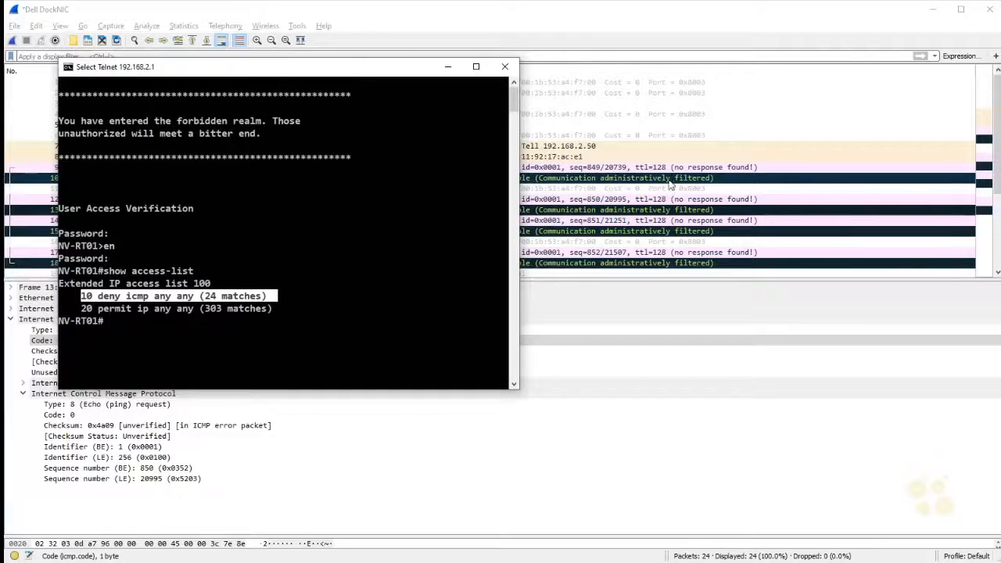